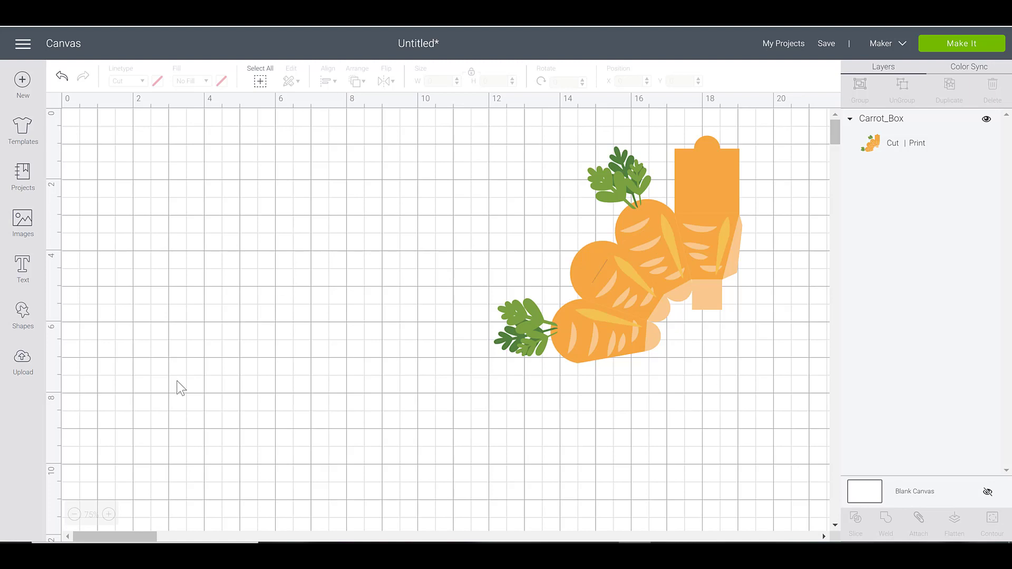
Step: Upload the Egg Basket PNG from the Easter Boxes Final Package folder
{"action": "left_click", "coordinate": [24, 362]}
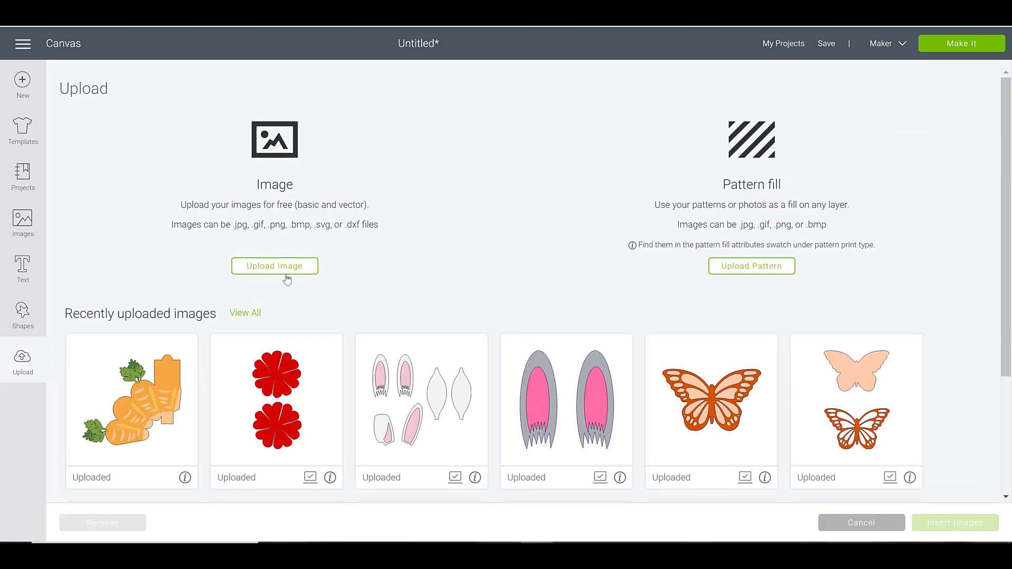
{"action": "left_click", "coordinate": [287, 279]}
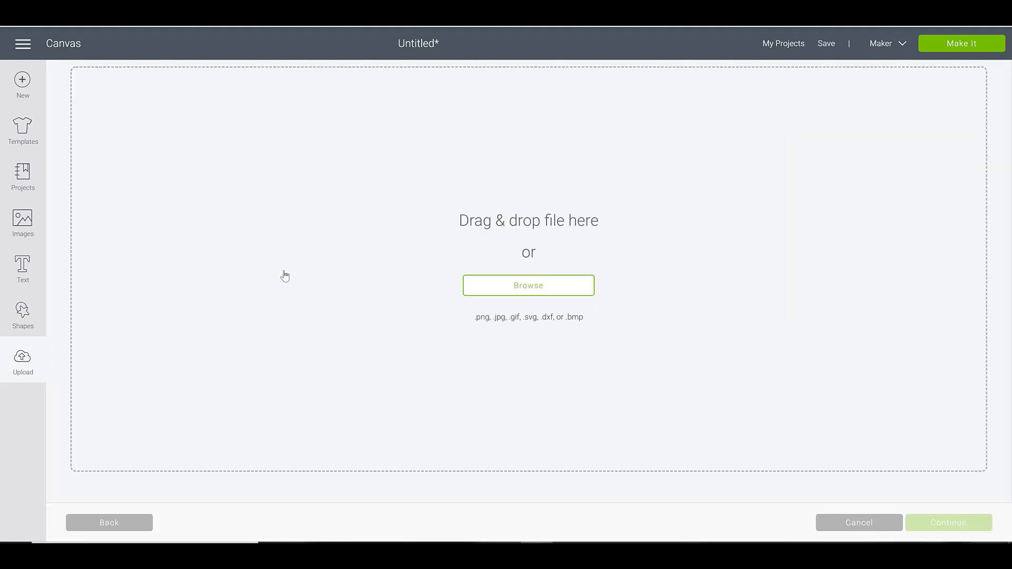
{"action": "left_click", "coordinate": [516, 278]}
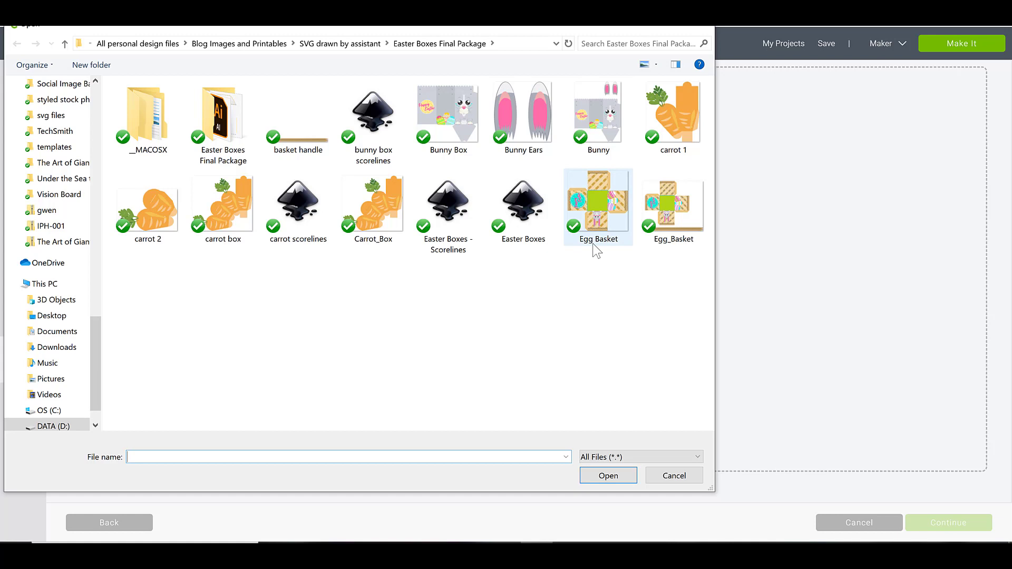
{"action": "left_click", "coordinate": [602, 197]}
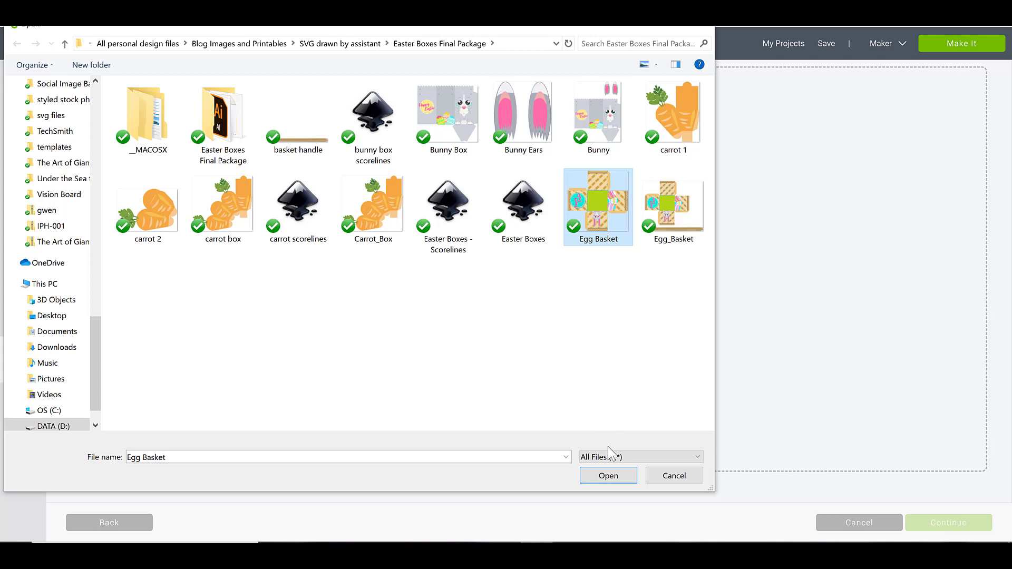
{"action": "left_click", "coordinate": [607, 477]}
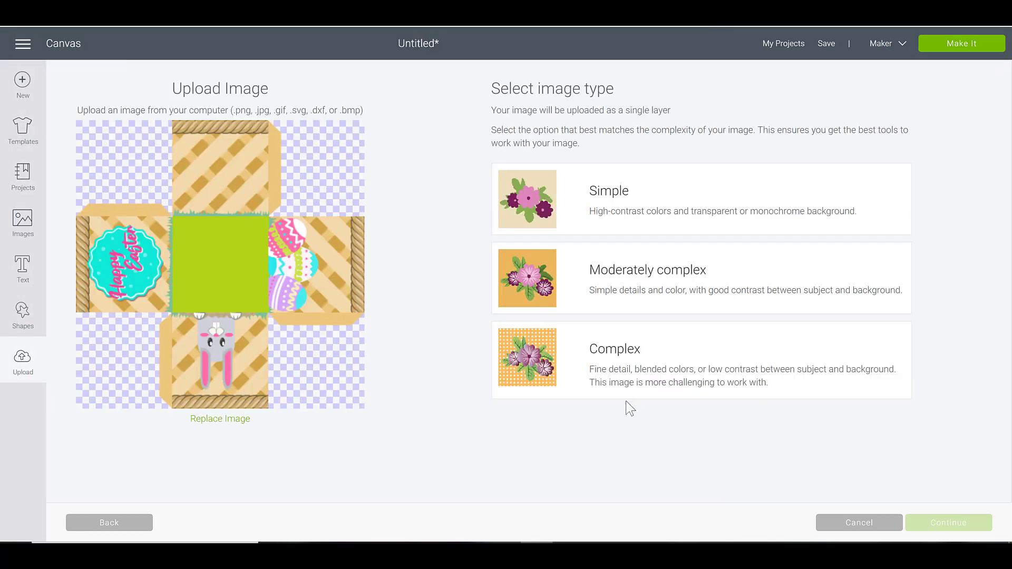
Step: Save Egg Basket as a complex Print Then Cut image and insert it onto the canvas
{"action": "left_click", "coordinate": [610, 362]}
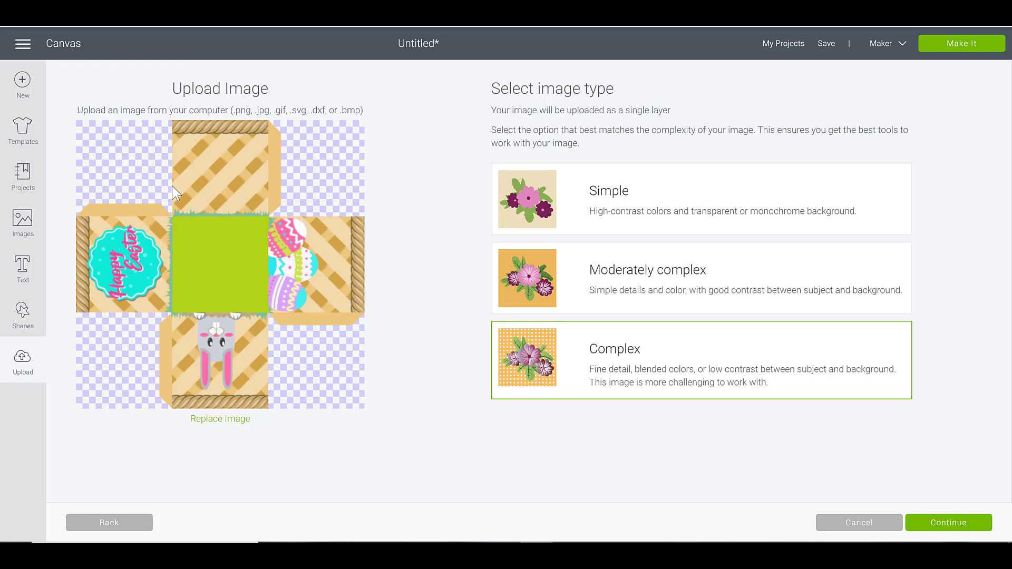
{"action": "left_click", "coordinate": [942, 524]}
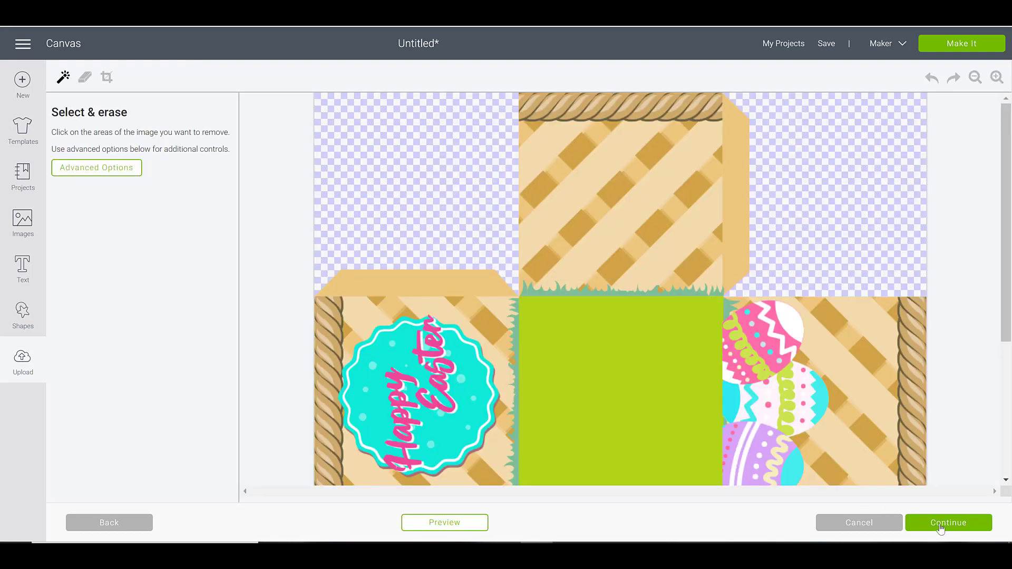
{"action": "left_click", "coordinate": [942, 523]}
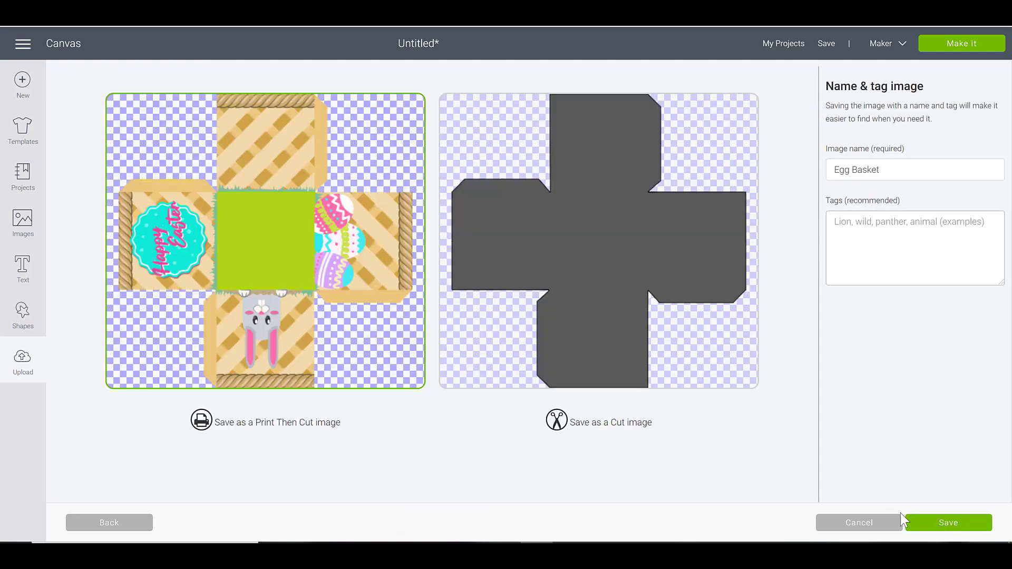
{"action": "left_click", "coordinate": [944, 524]}
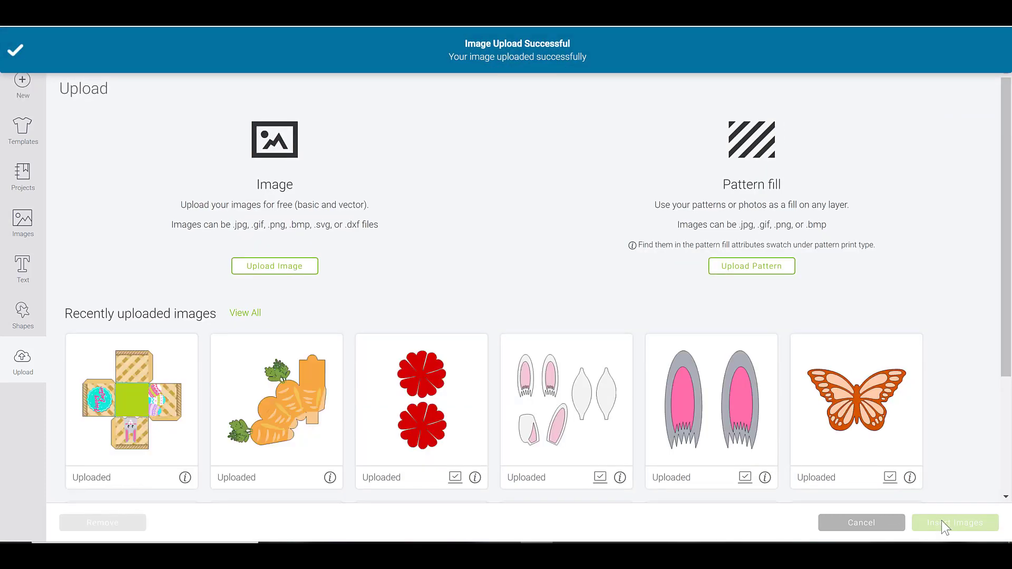
{"action": "left_click", "coordinate": [156, 395]}
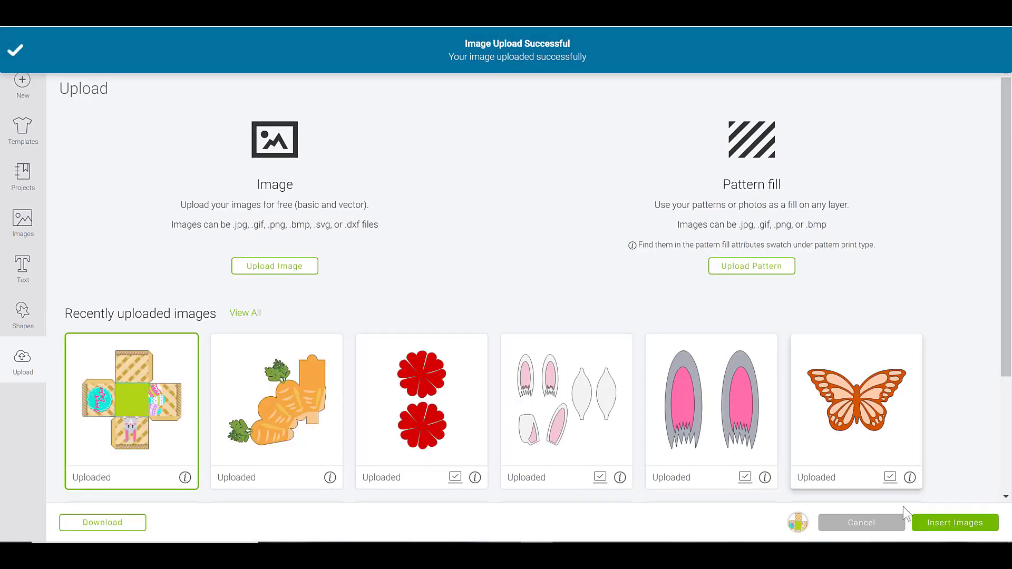
{"action": "left_click", "coordinate": [978, 524]}
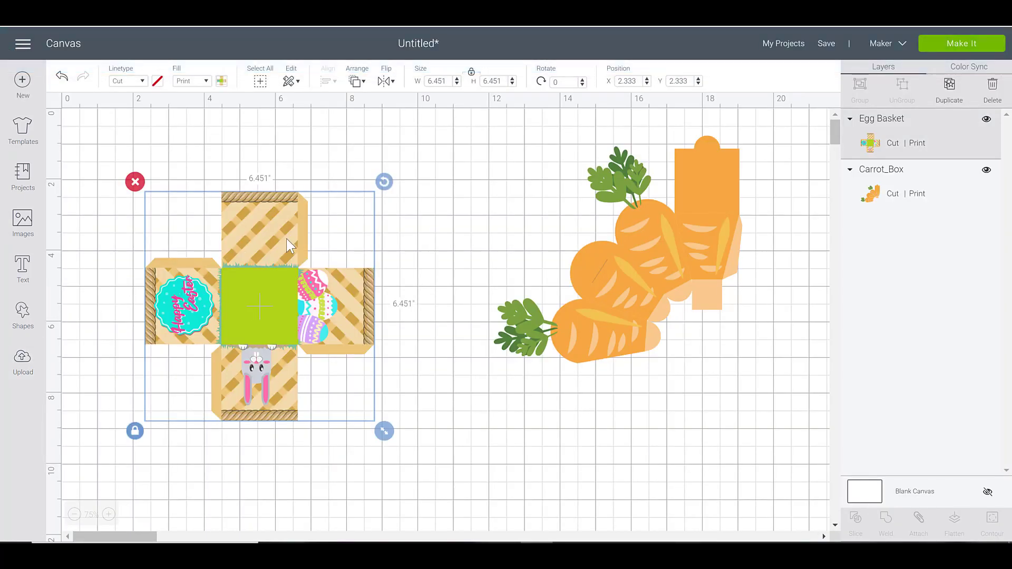
Step: Move the Egg Basket net up beside the carrot box and size it to 6.692 inches
{"action": "left_click_drag", "start_coordinate": [289, 245], "coordinate": [359, 210]}
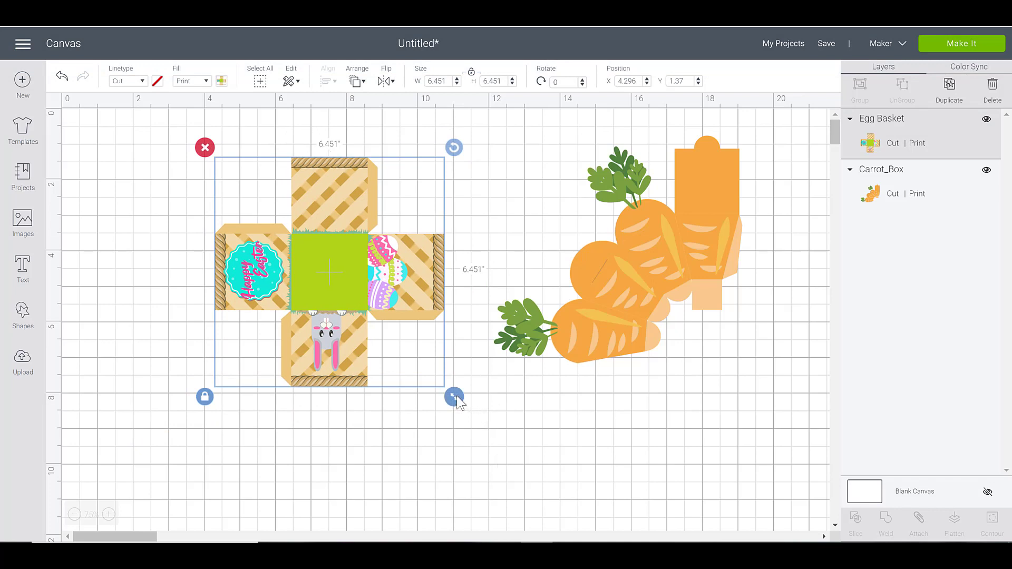
{"action": "left_click_drag", "start_coordinate": [454, 397], "coordinate": [480, 415]}
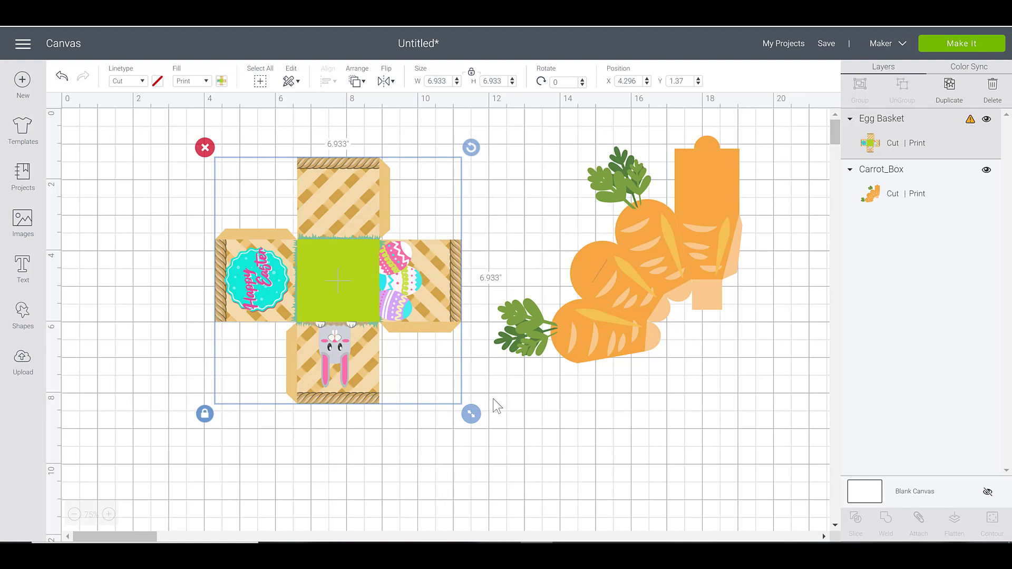
{"action": "left_click_drag", "start_coordinate": [476, 420], "coordinate": [466, 408]}
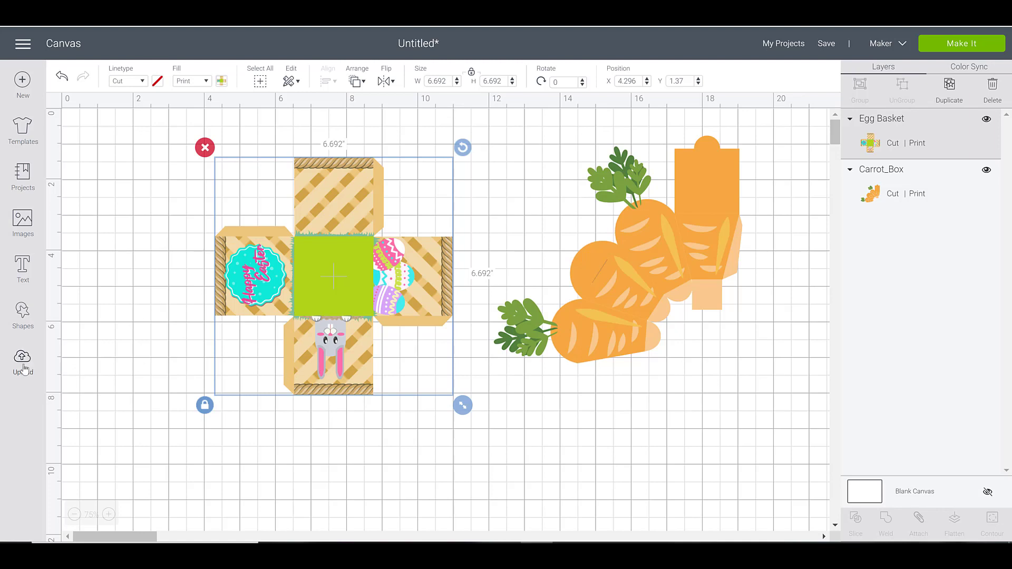
Step: Upload the 'Easter basket scorlines' file as a cut image and insert it onto the canvas
{"action": "left_click", "coordinate": [23, 364]}
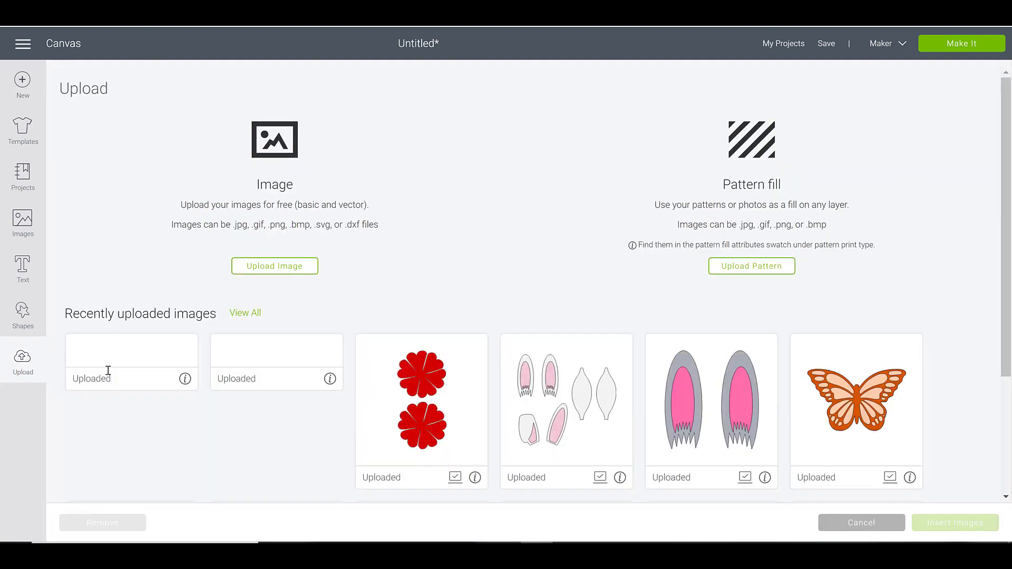
{"action": "left_click", "coordinate": [255, 275]}
{"action": "left_click", "coordinate": [500, 287]}
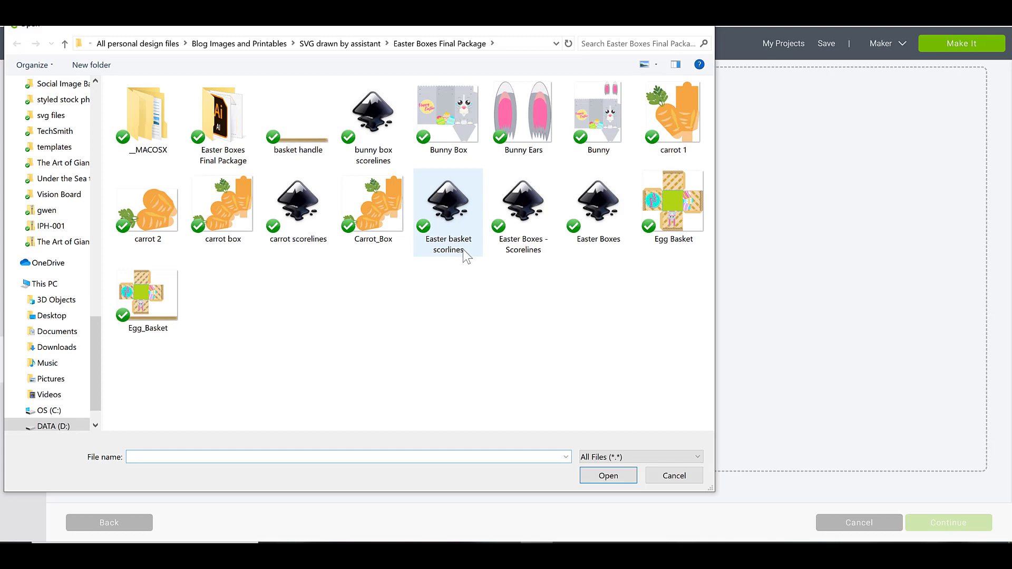
{"action": "left_click", "coordinate": [462, 249]}
{"action": "left_click", "coordinate": [613, 476]}
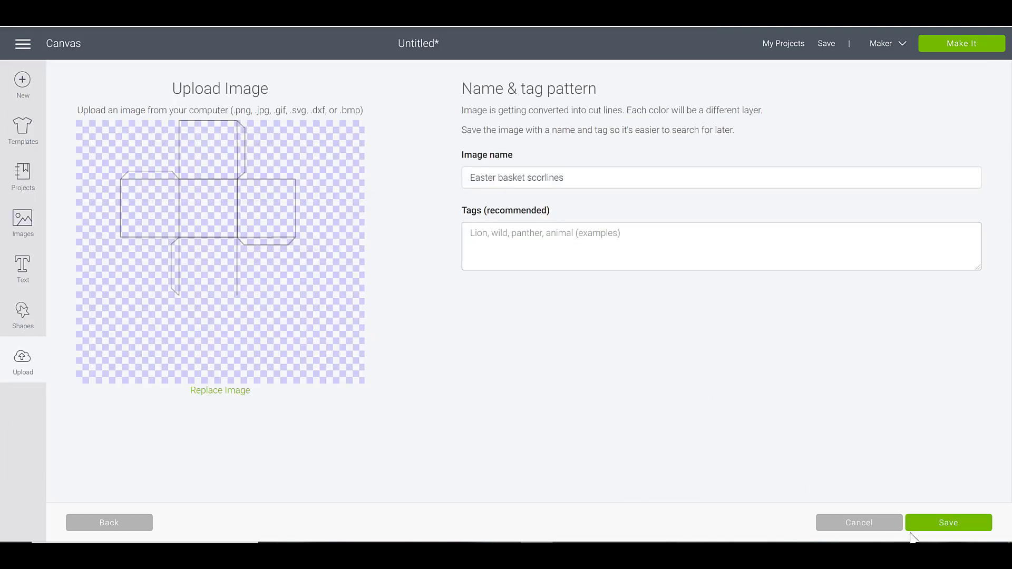
{"action": "left_click", "coordinate": [927, 522]}
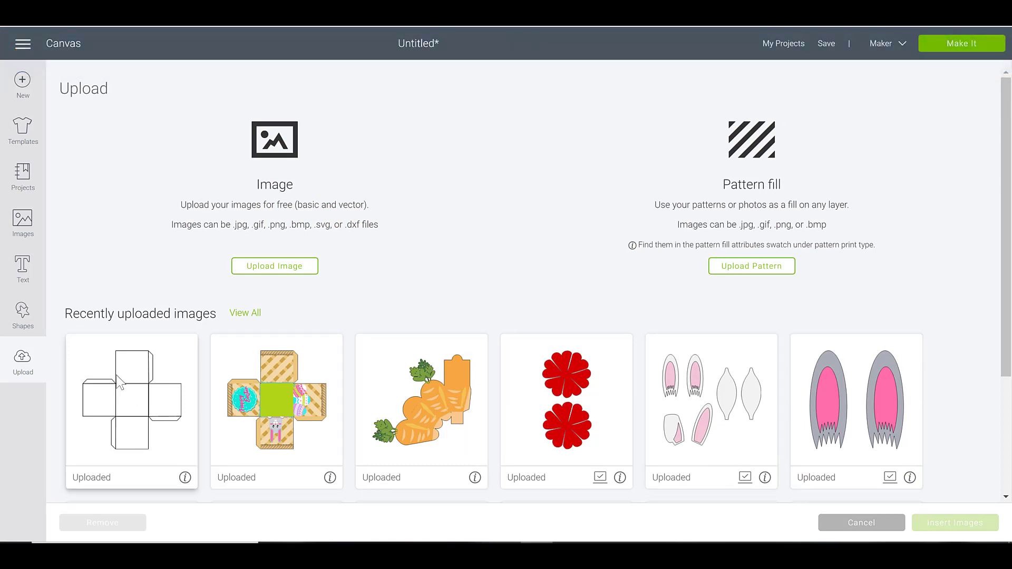
{"action": "left_click", "coordinate": [191, 393]}
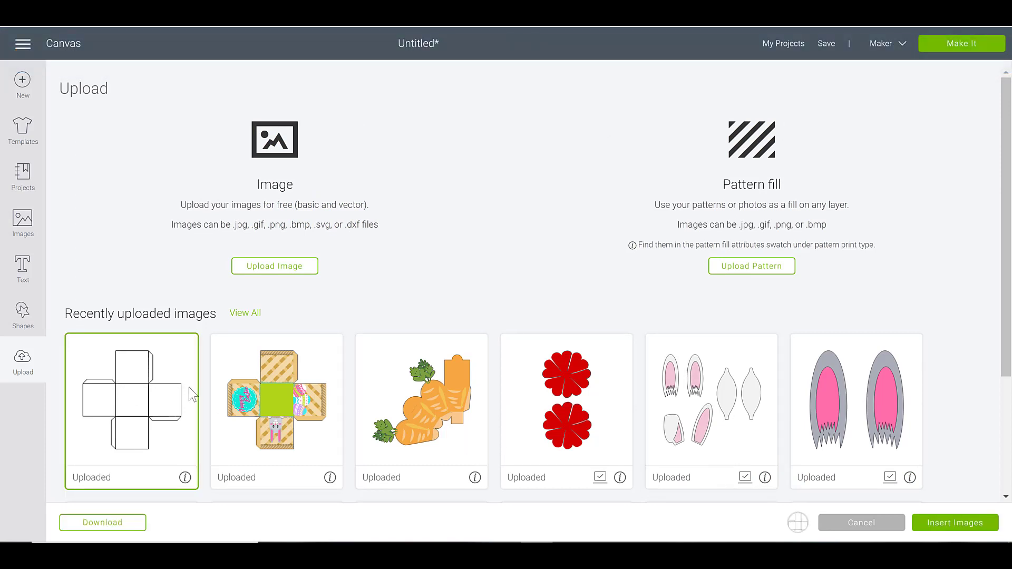
{"action": "left_click", "coordinate": [941, 526]}
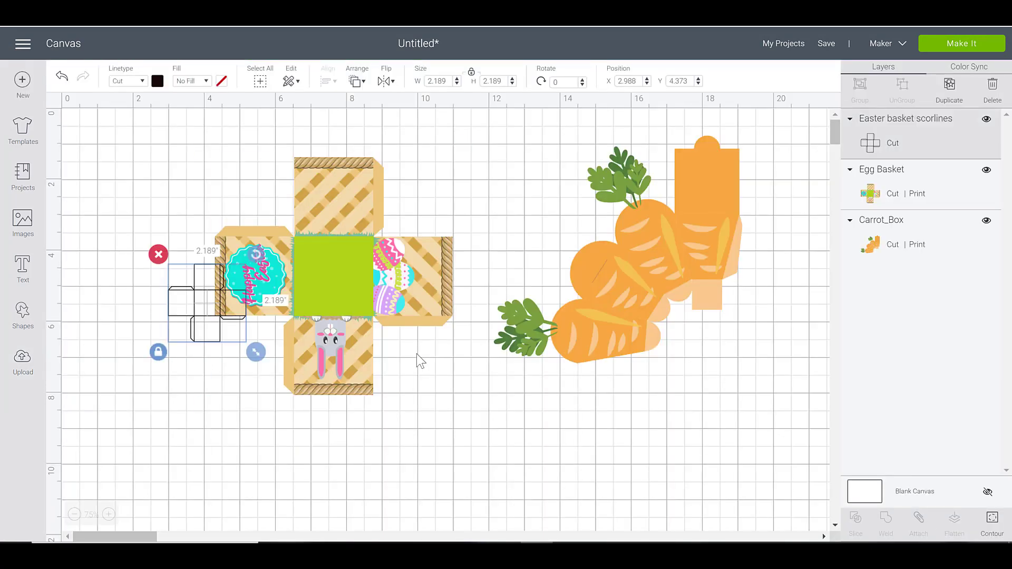
Step: Move the small score-line net aside and compare its size with the Egg Basket
{"action": "left_click_drag", "start_coordinate": [213, 329], "coordinate": [143, 286]}
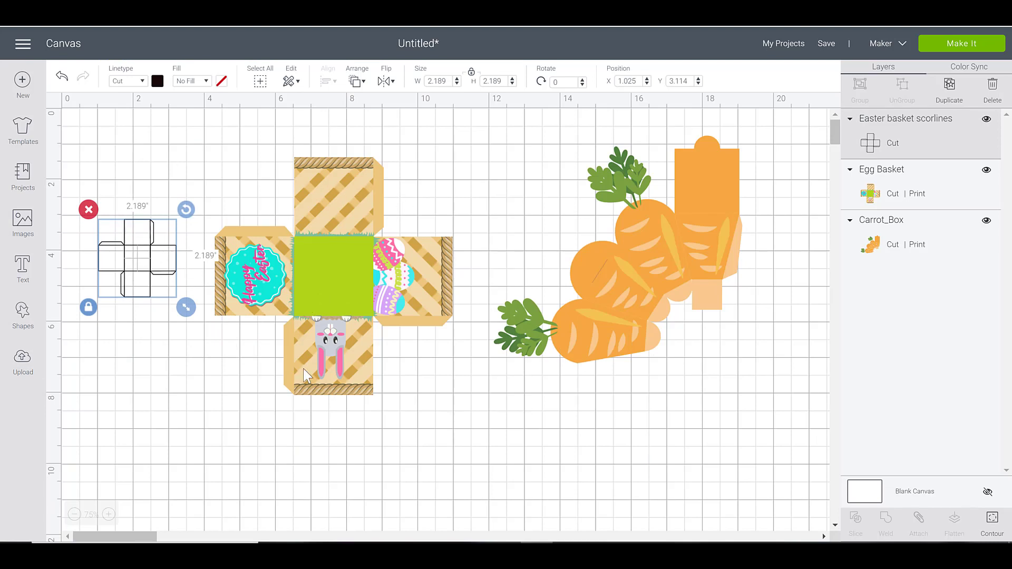
{"action": "left_click", "coordinate": [326, 218]}
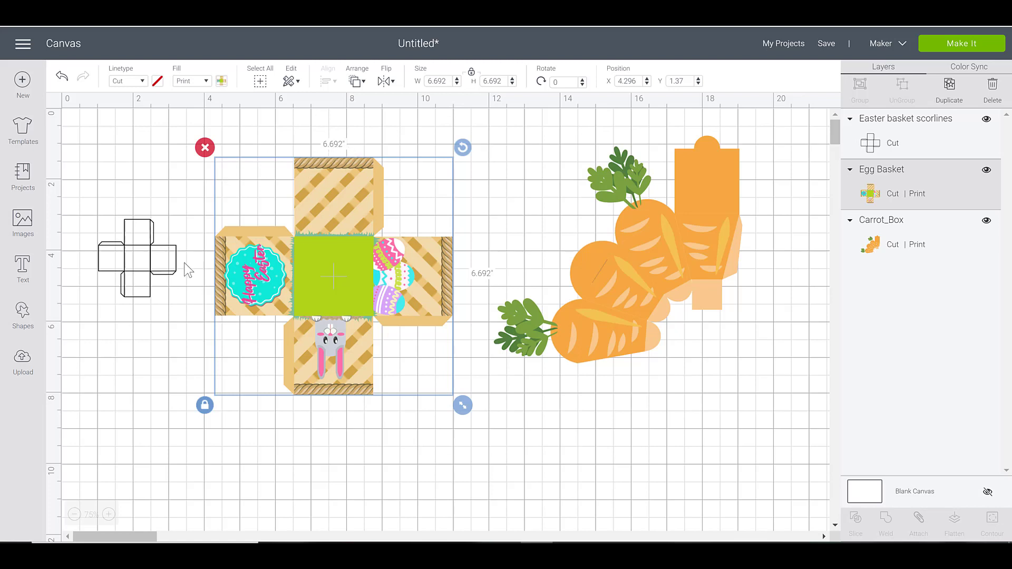
{"action": "left_click", "coordinate": [156, 253]}
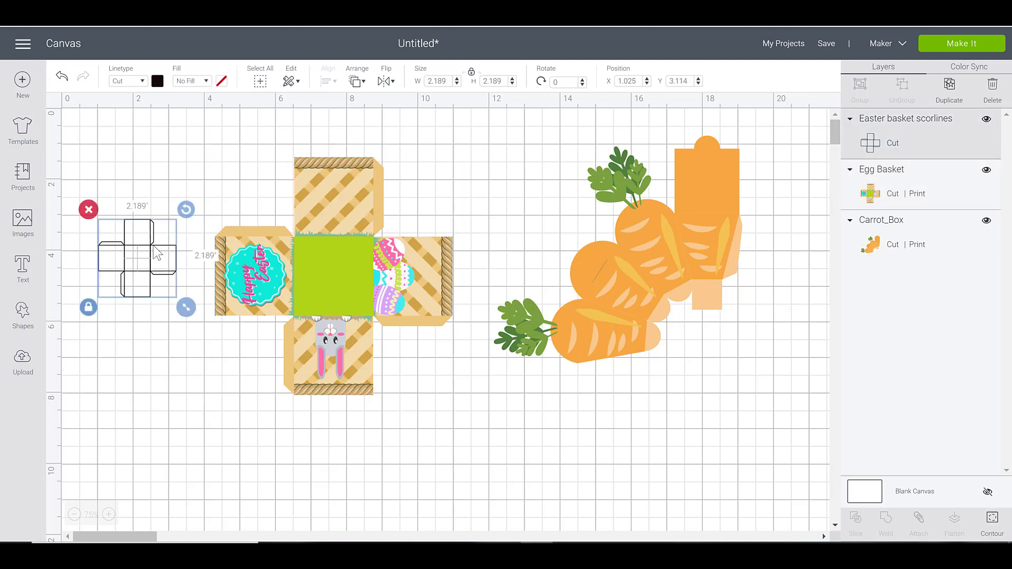
{"action": "left_click", "coordinate": [291, 230]}
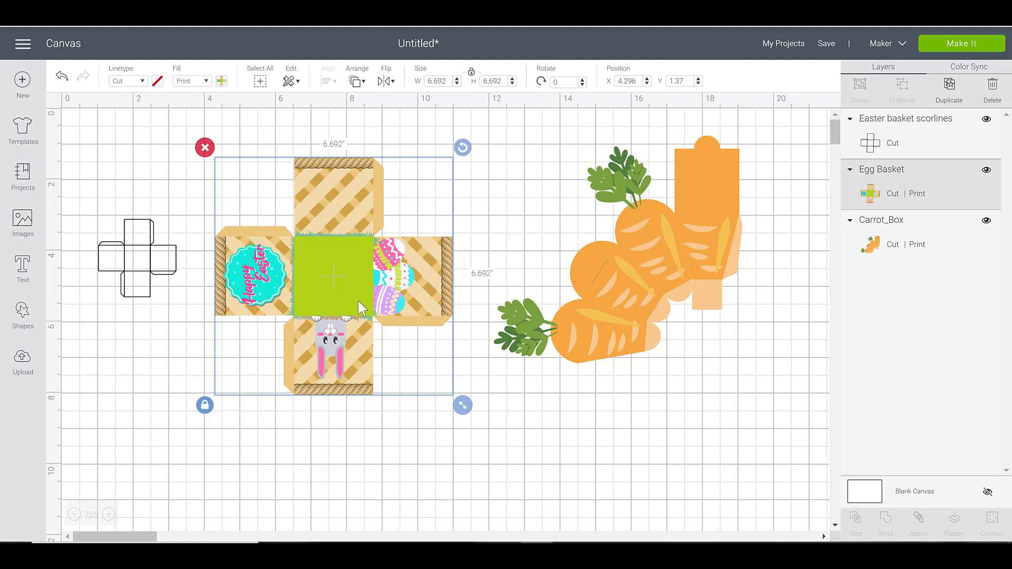
Step: Set the score-line net's width to 6.692 and drag it over the Egg Basket
{"action": "left_click", "coordinate": [168, 272]}
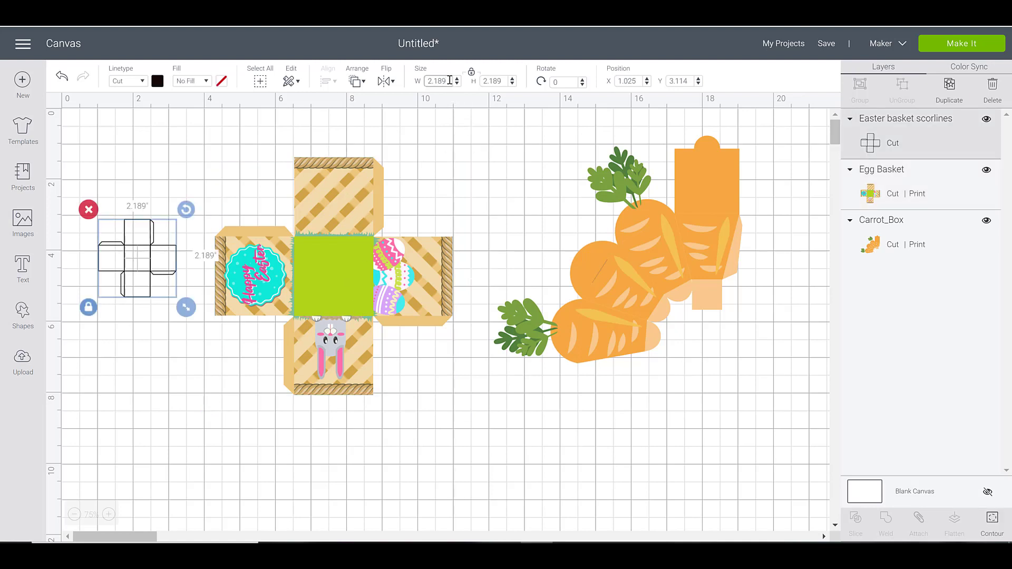
{"action": "left_click", "coordinate": [450, 80]}
{"action": "type", "text": "6.692"}
{"action": "key", "text": "Return"}
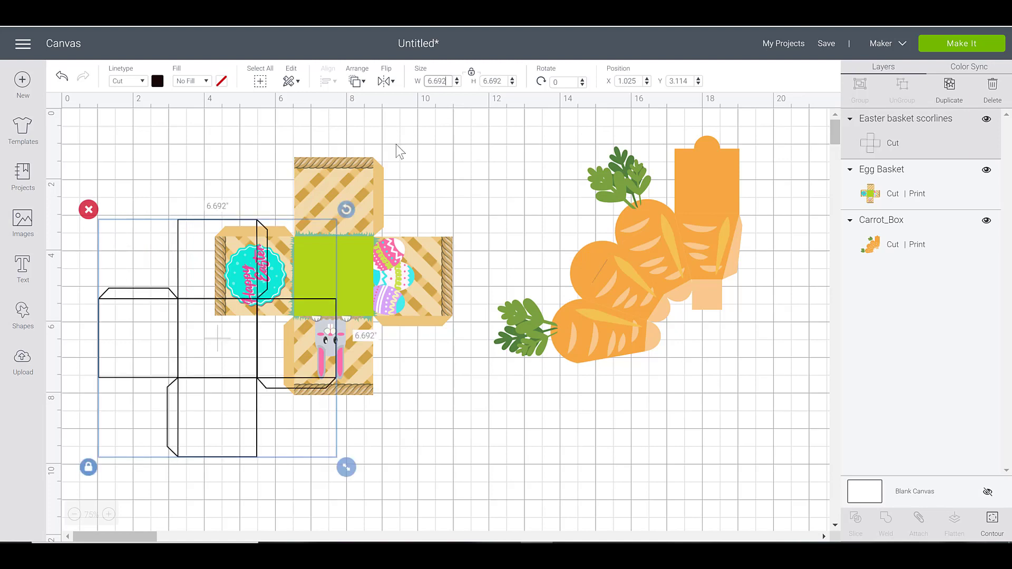
{"action": "left_click_drag", "start_coordinate": [262, 324], "coordinate": [376, 269]}
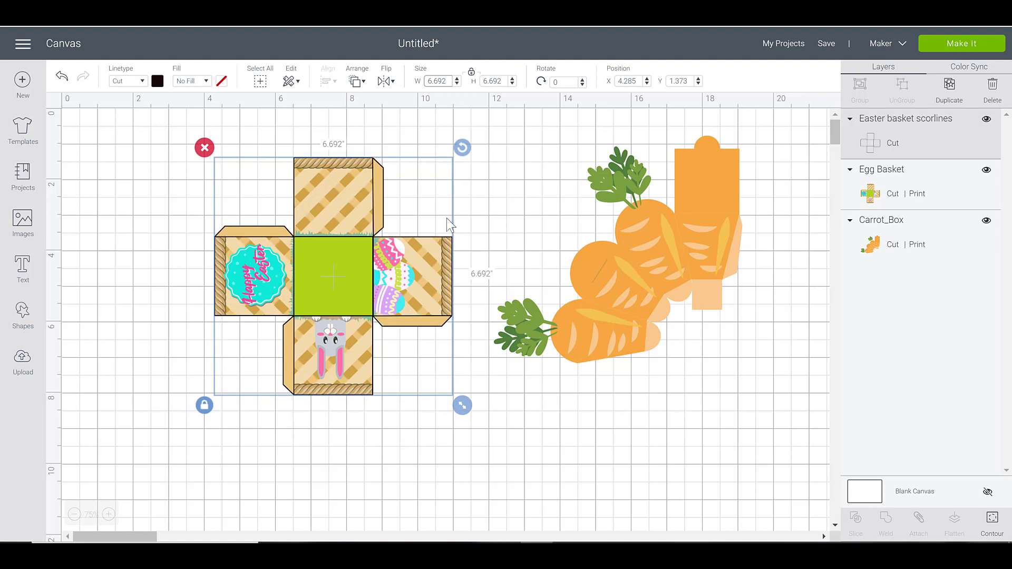
Step: Roughly position the score-line net on top of the basket net
{"action": "left_click", "coordinate": [511, 221]}
{"action": "mouse_move", "coordinate": [422, 190]}
{"action": "left_mouse_down"}
{"action": "mouse_move", "coordinate": [371, 217]}
{"action": "mouse_move", "coordinate": [419, 194]}
{"action": "left_mouse_up"}
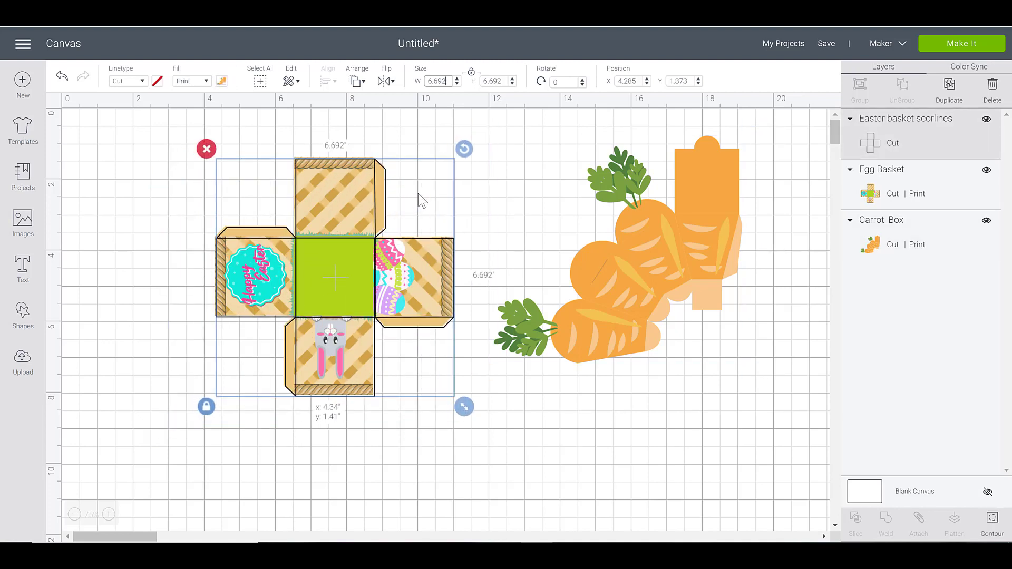
{"action": "left_click", "coordinate": [468, 196]}
Step: Select both layers, center them horizontally and align their bottoms
{"action": "left_click_drag", "start_coordinate": [481, 186], "coordinate": [359, 245]}
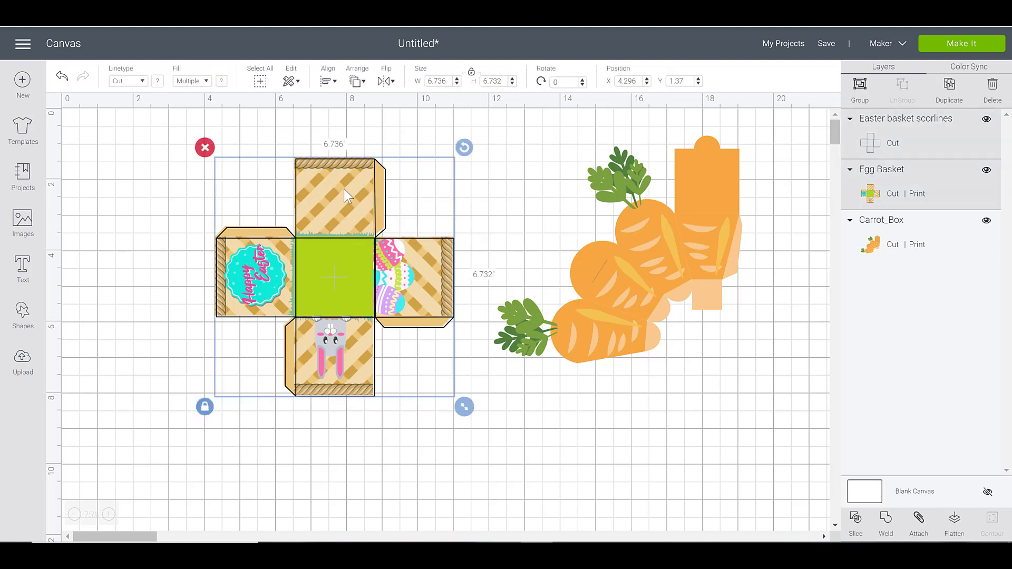
{"action": "left_click", "coordinate": [328, 81]}
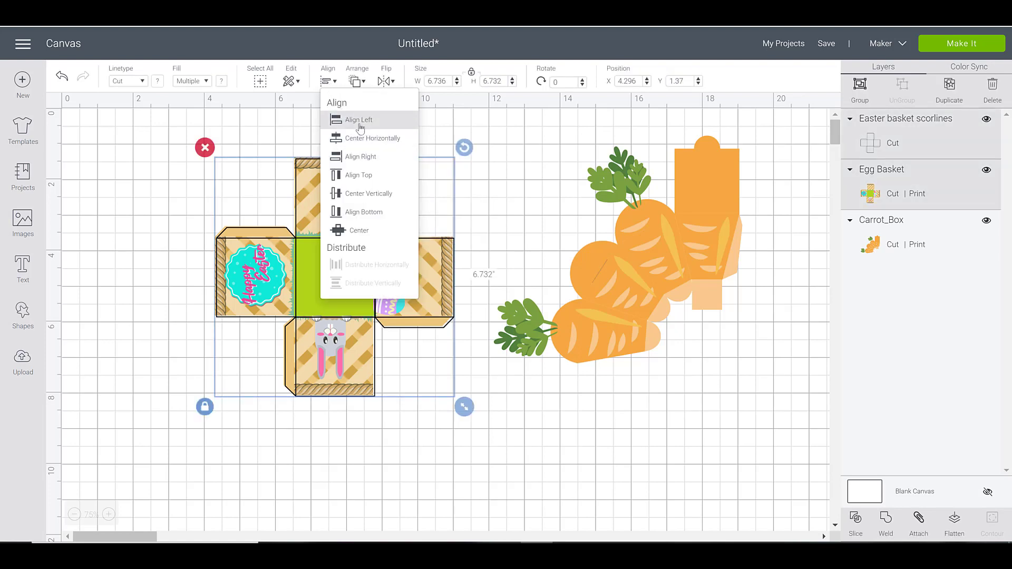
{"action": "left_click", "coordinate": [368, 139]}
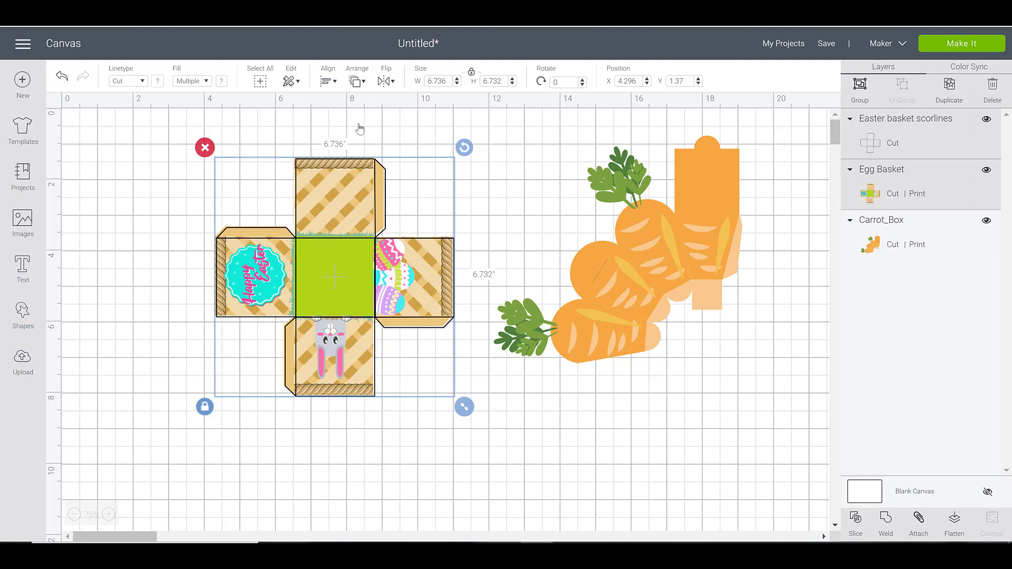
{"action": "left_click", "coordinate": [333, 81]}
{"action": "left_click", "coordinate": [365, 212]}
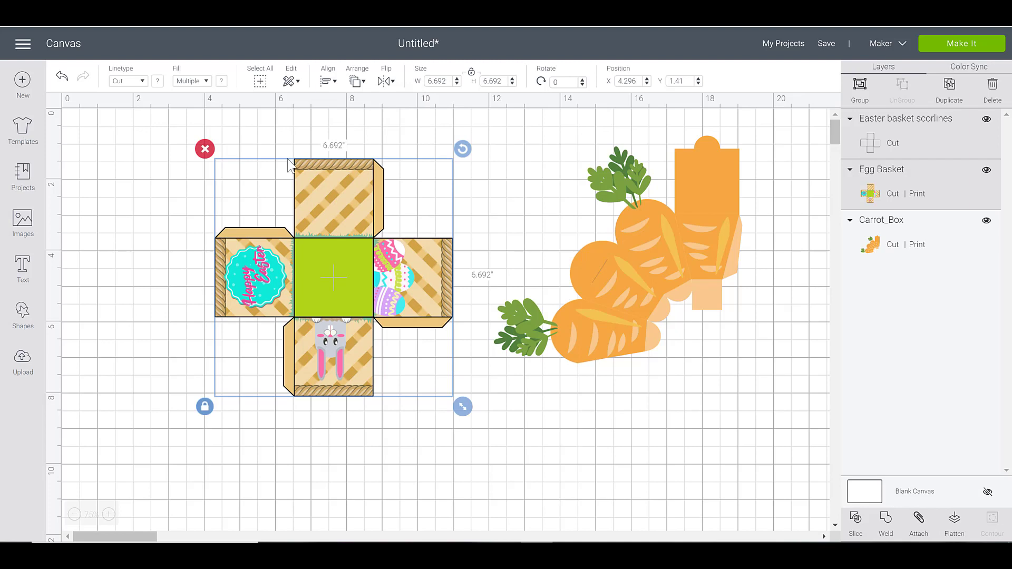
Step: Switch the Easter basket scorlines layer's linetype from Cut to Score
{"action": "left_click", "coordinate": [173, 227]}
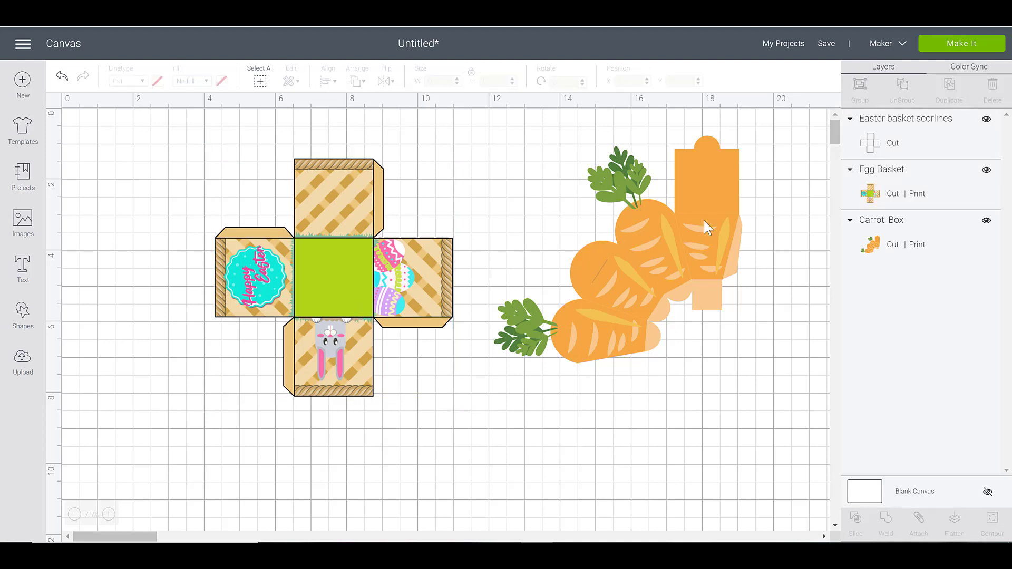
{"action": "left_click", "coordinate": [891, 147]}
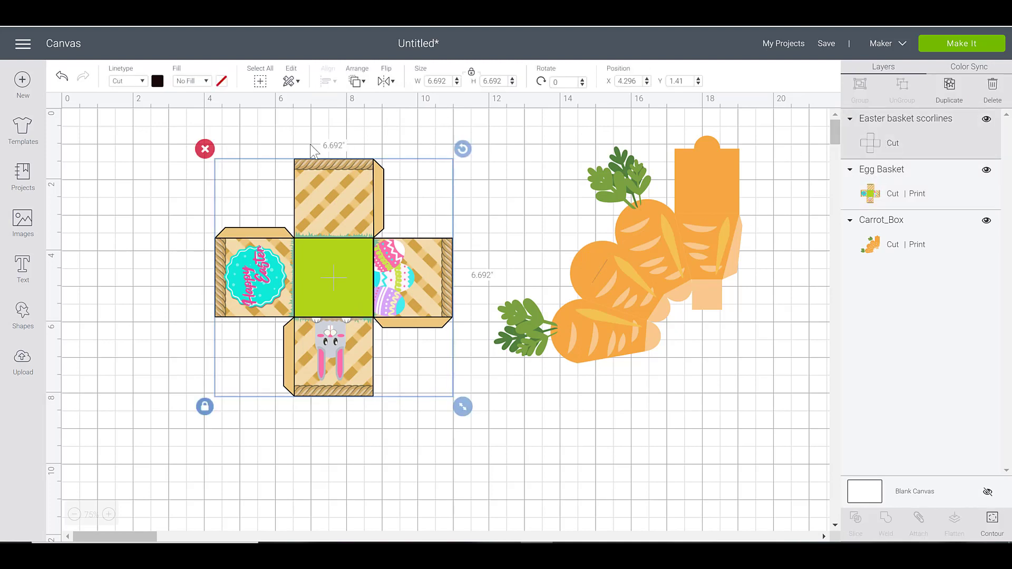
{"action": "left_click", "coordinate": [136, 87]}
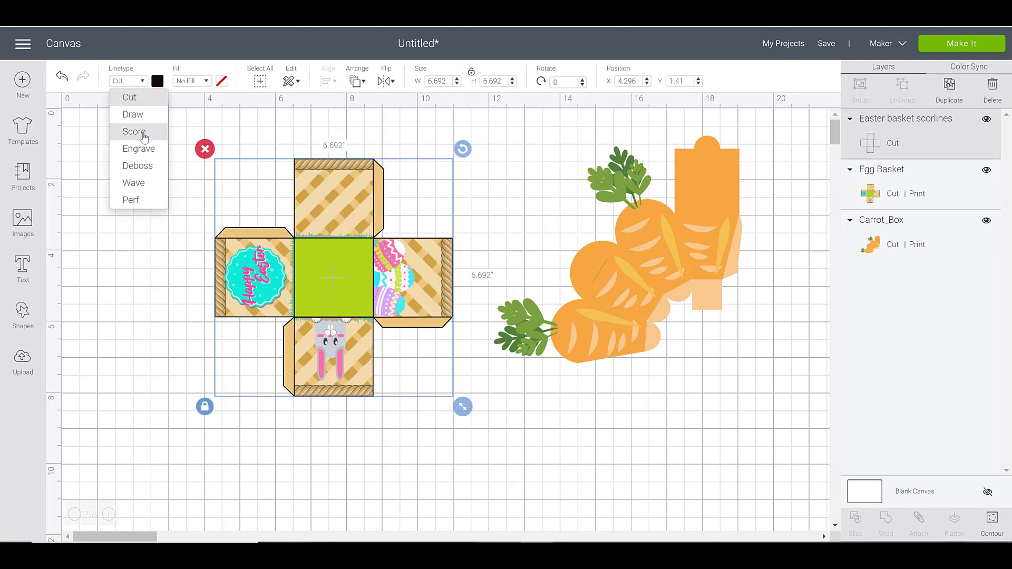
{"action": "left_click", "coordinate": [145, 135]}
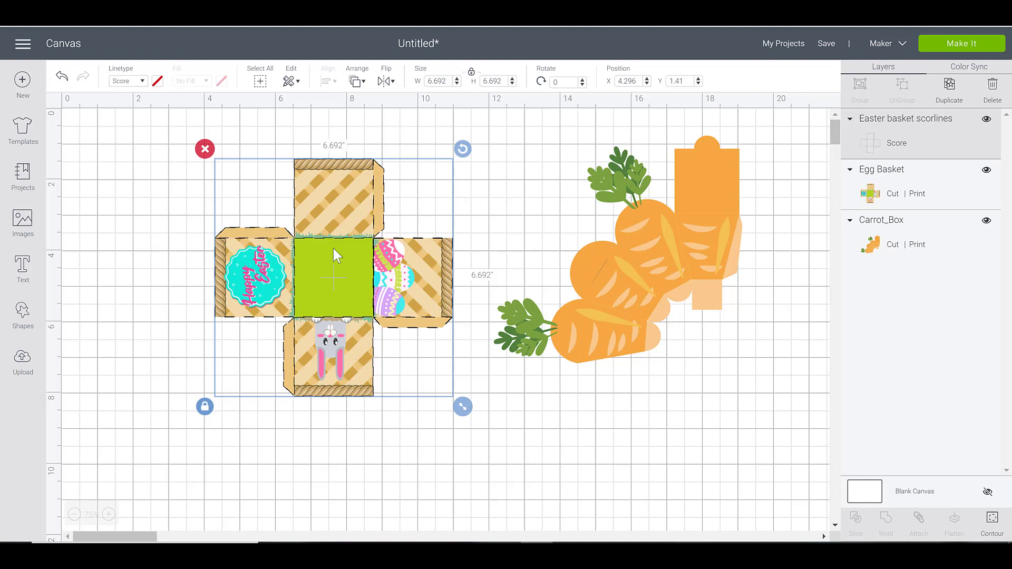
{"action": "left_click", "coordinate": [205, 258]}
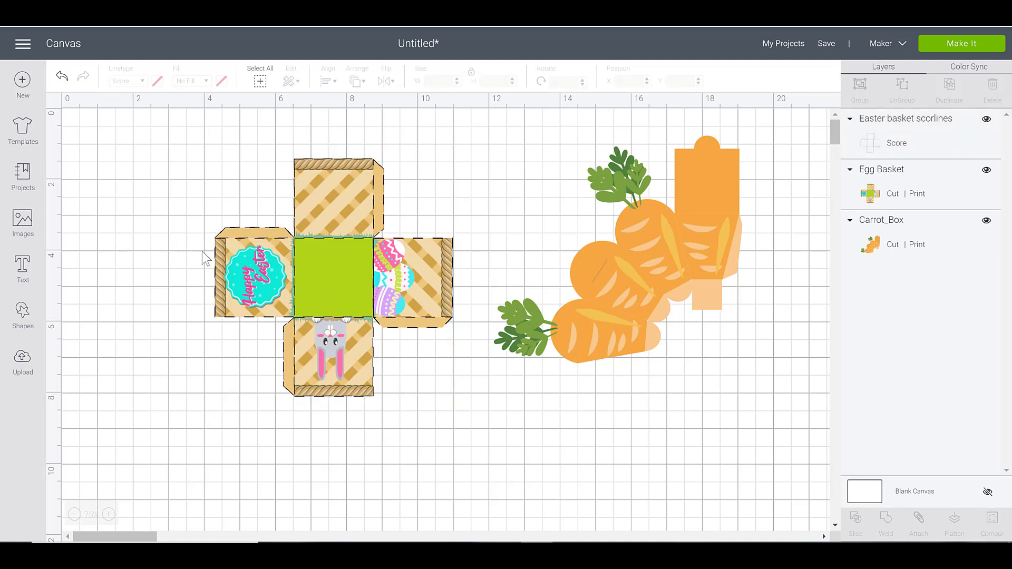
Step: Select the basket and its score lines together and attach them
{"action": "left_click_drag", "start_coordinate": [205, 258], "coordinate": [332, 291]}
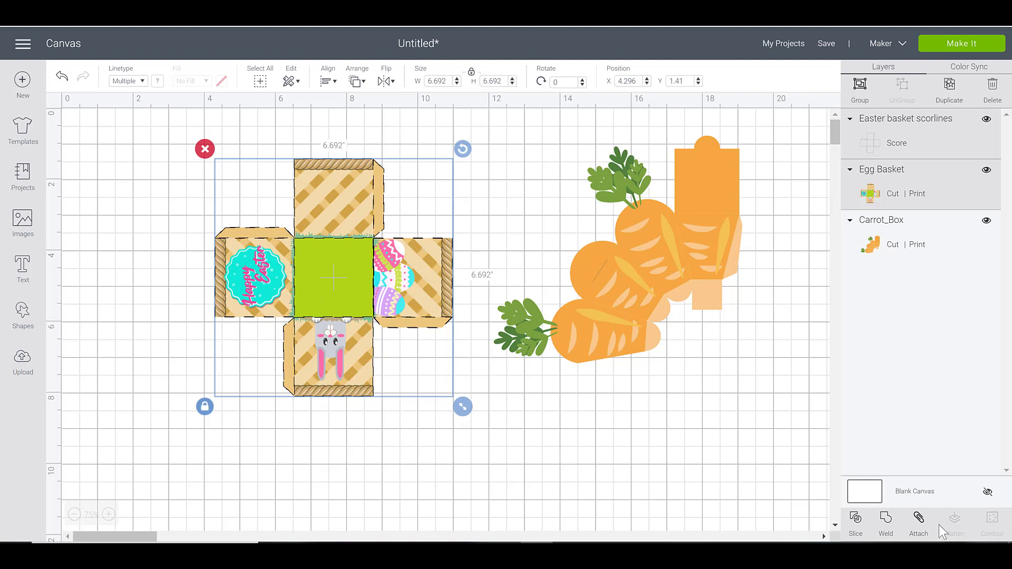
{"action": "left_click", "coordinate": [920, 522]}
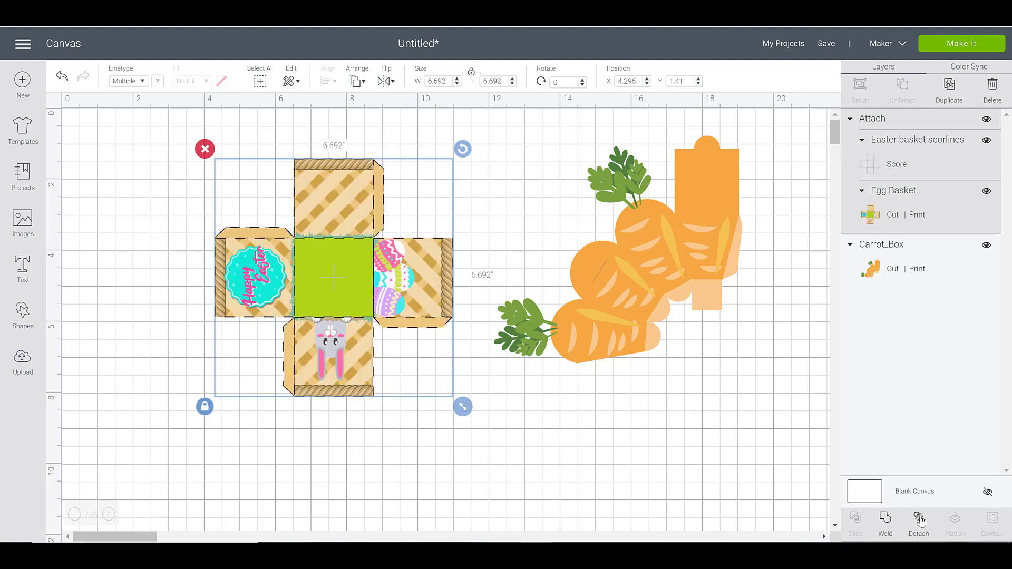